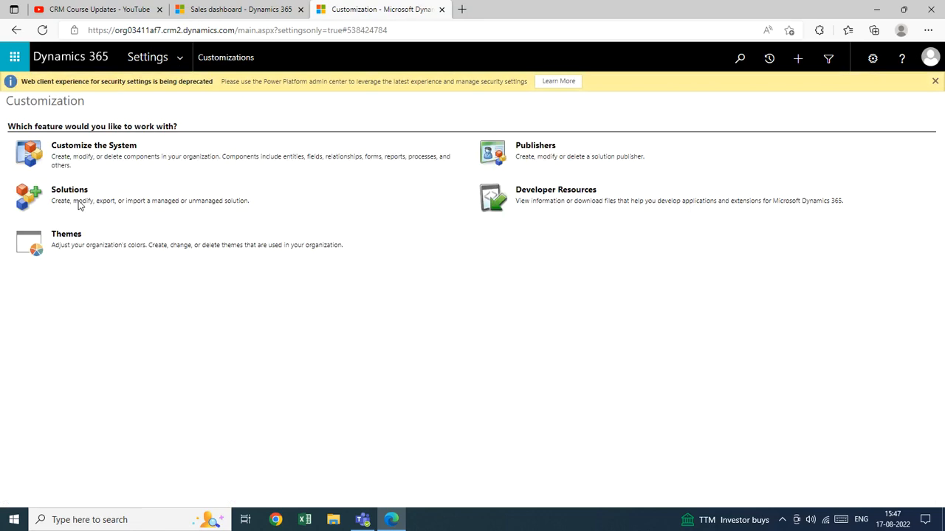
Step: Open the default solution through Customize the System and expand its list of entities
{"action": "left_click", "coordinate": [80, 151]}
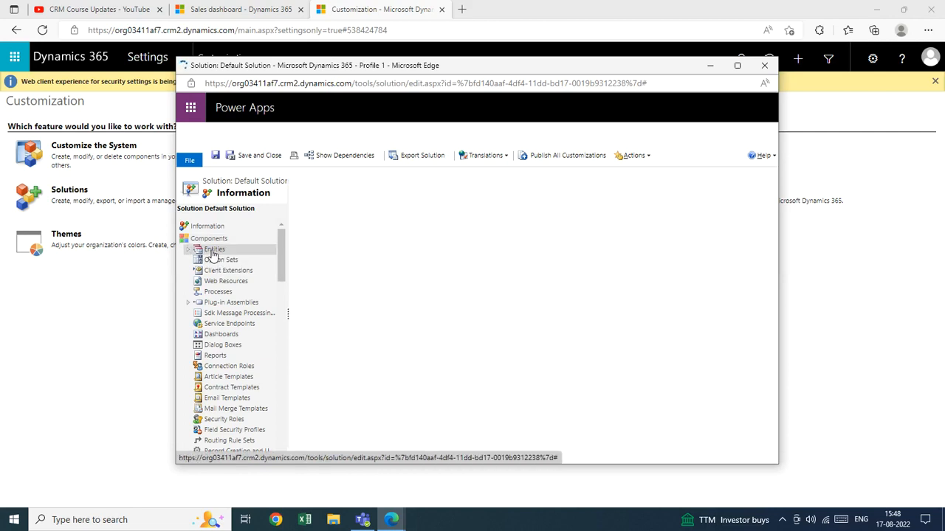
{"action": "left_click", "coordinate": [213, 251]}
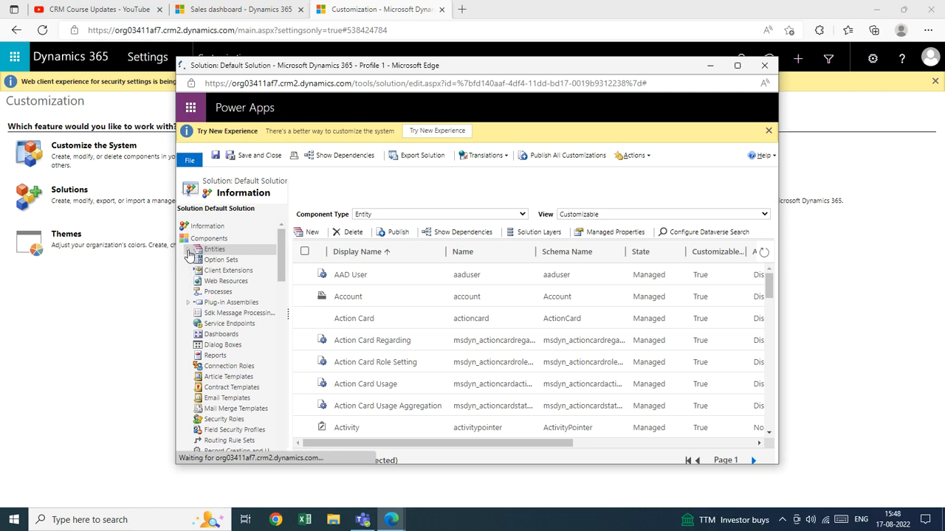
{"action": "left_click", "coordinate": [189, 254]}
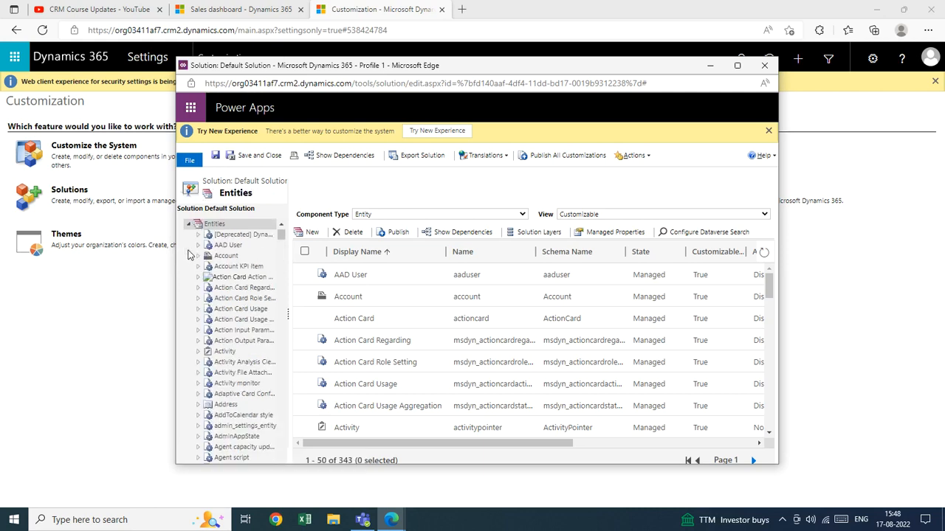
Step: Locate the Student entity in the solution, expand it and open its fields
{"action": "mouse_move", "coordinate": [281, 238]}
{"action": "left_mouse_down"}
{"action": "mouse_move", "coordinate": [280, 256]}
{"action": "mouse_move", "coordinate": [280, 234]}
{"action": "left_mouse_up"}
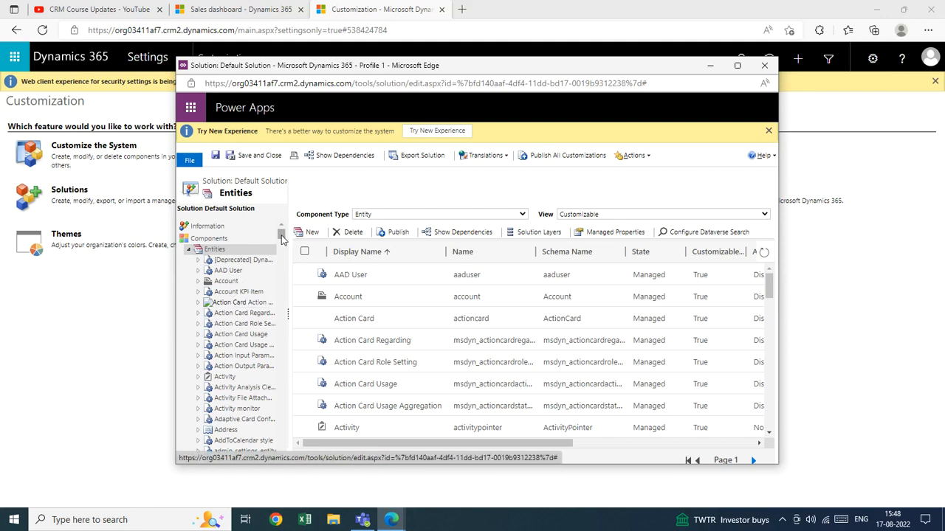
{"action": "mouse_move", "coordinate": [280, 234]}
{"action": "left_mouse_down"}
{"action": "mouse_move", "coordinate": [280, 277]}
{"action": "mouse_move", "coordinate": [282, 235]}
{"action": "left_mouse_up"}
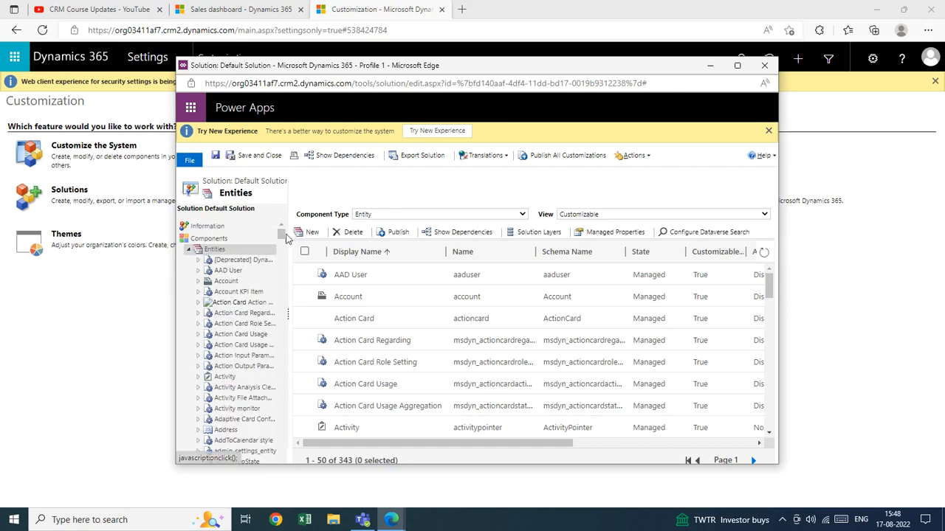
{"action": "left_click_drag", "start_coordinate": [282, 235], "coordinate": [284, 411]}
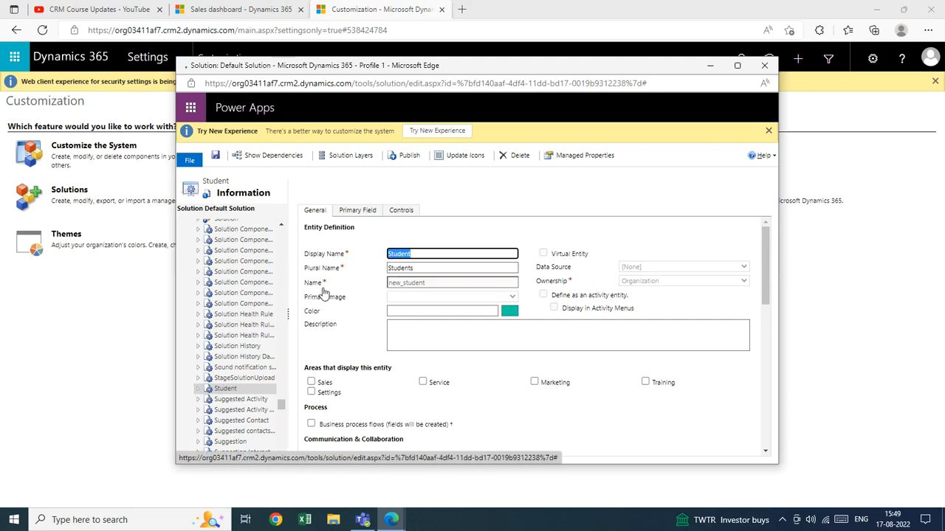
{"action": "left_click", "coordinate": [210, 391]}
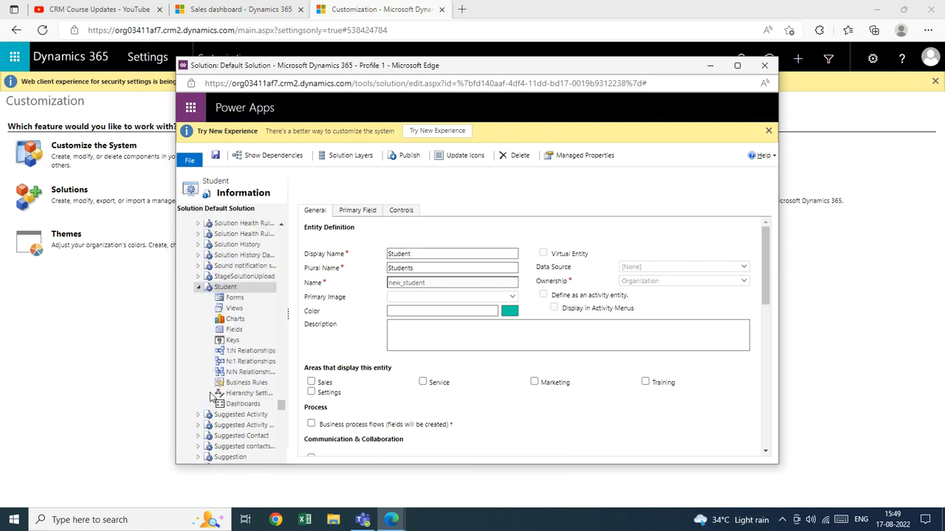
{"action": "left_click", "coordinate": [237, 334]}
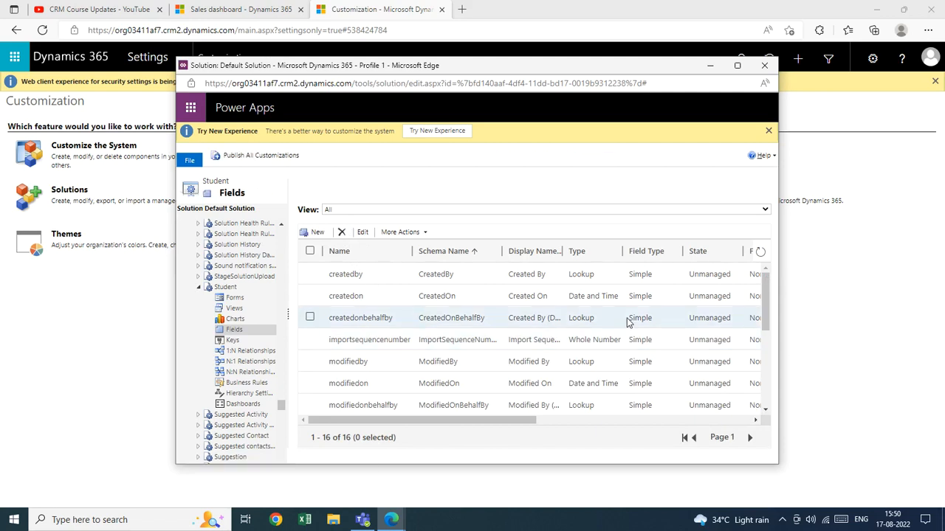
Step: Start a new field for the Student entity and give it the display name Name
{"action": "left_click_drag", "start_coordinate": [765, 306], "coordinate": [765, 376]}
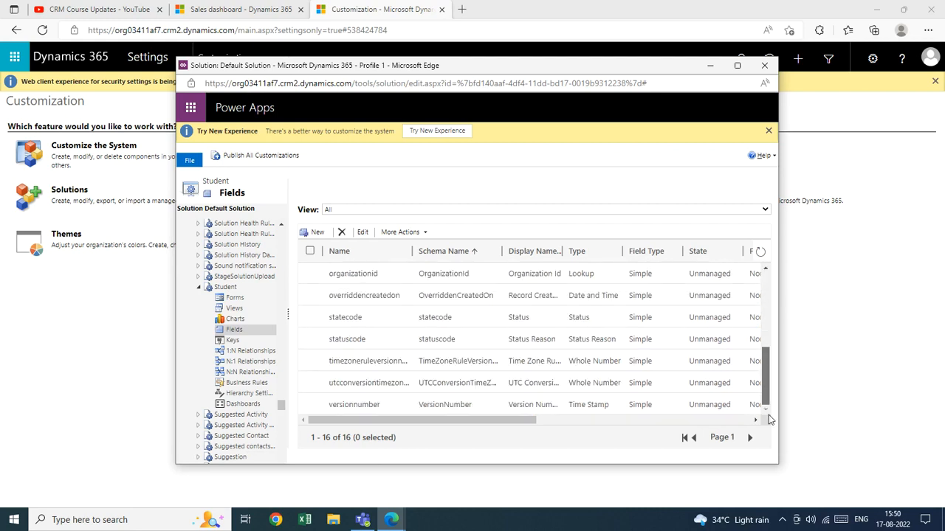
{"action": "left_click", "coordinate": [318, 233]}
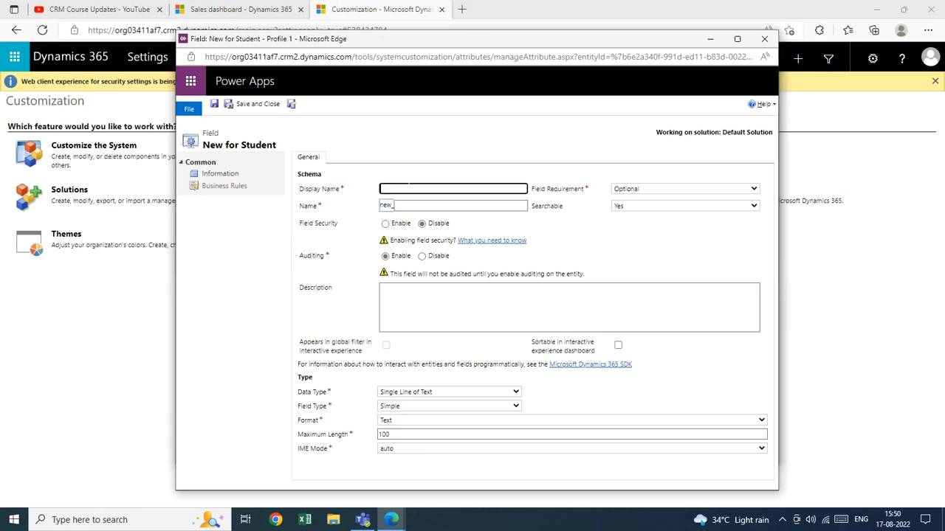
{"action": "left_click", "coordinate": [410, 189]}
{"action": "type", "text": "Name"}
{"action": "left_click", "coordinate": [384, 179]}
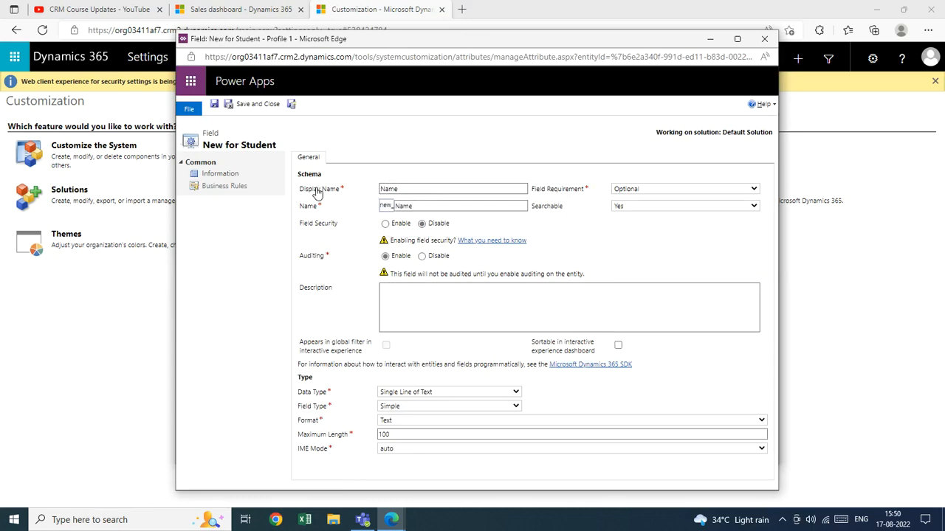
Step: Examine the new field's schema name with its prefix and the available Field Requirement levels
{"action": "double_click", "coordinate": [394, 206]}
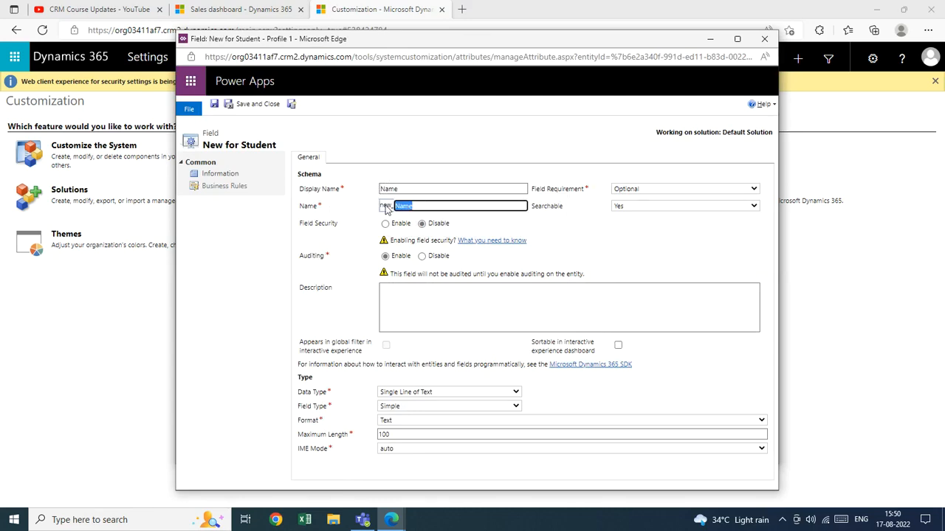
{"action": "left_click", "coordinate": [373, 212]}
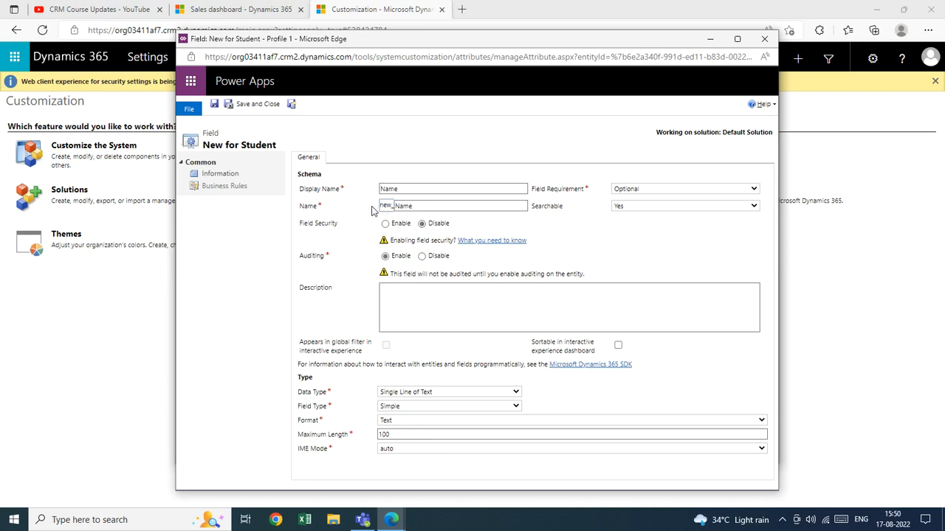
{"action": "double_click", "coordinate": [395, 206]}
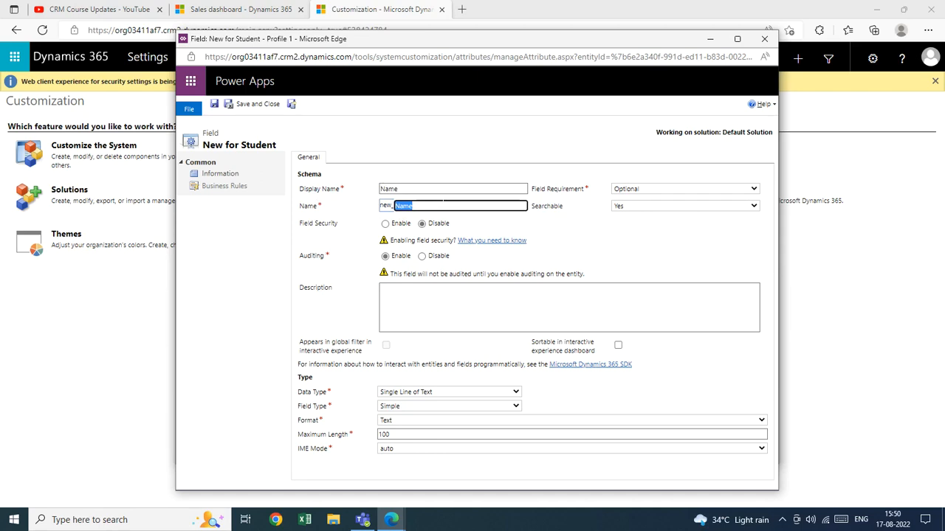
{"action": "left_click", "coordinate": [644, 250]}
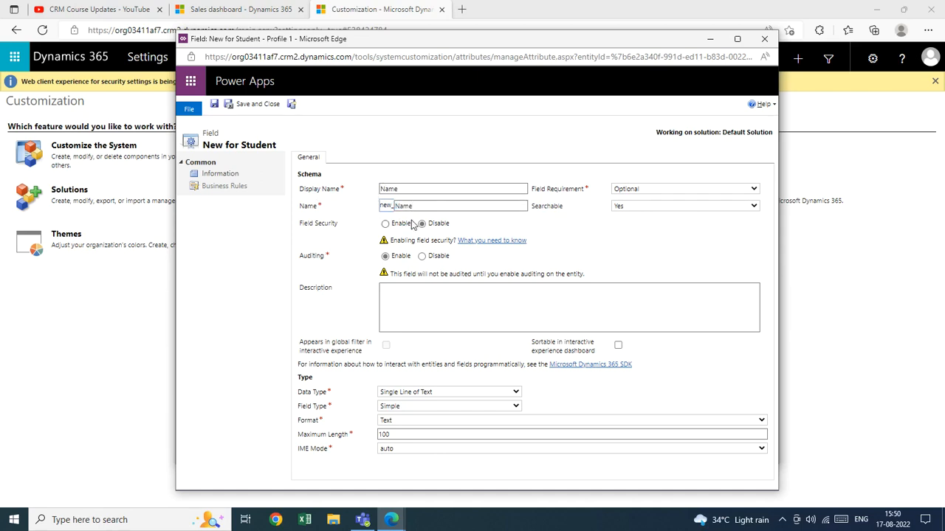
{"action": "left_click", "coordinate": [644, 190]}
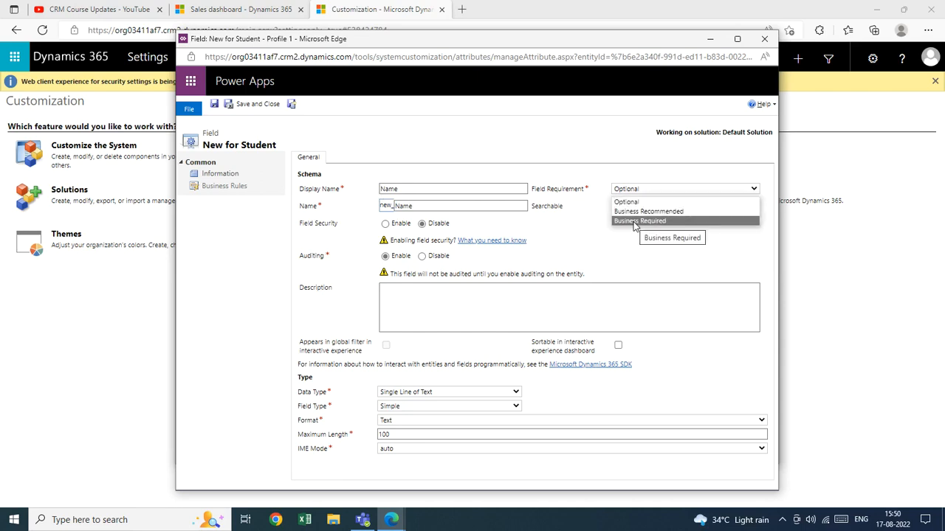
{"action": "left_click", "coordinate": [605, 207]}
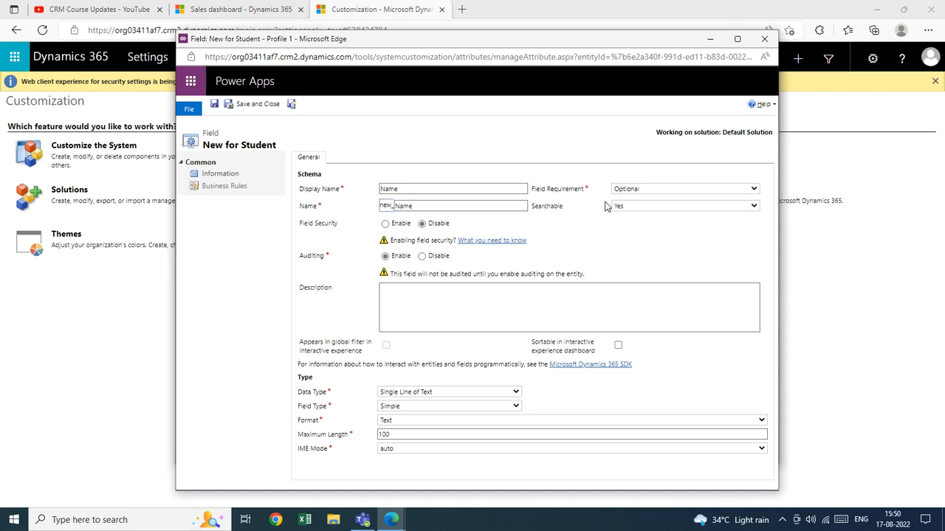
{"action": "left_click", "coordinate": [631, 192]}
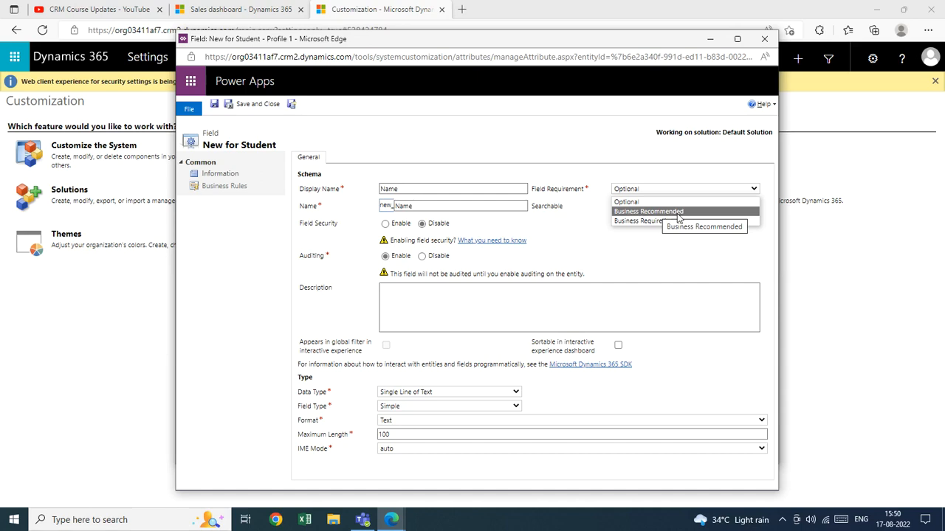
{"action": "left_click", "coordinate": [649, 240]}
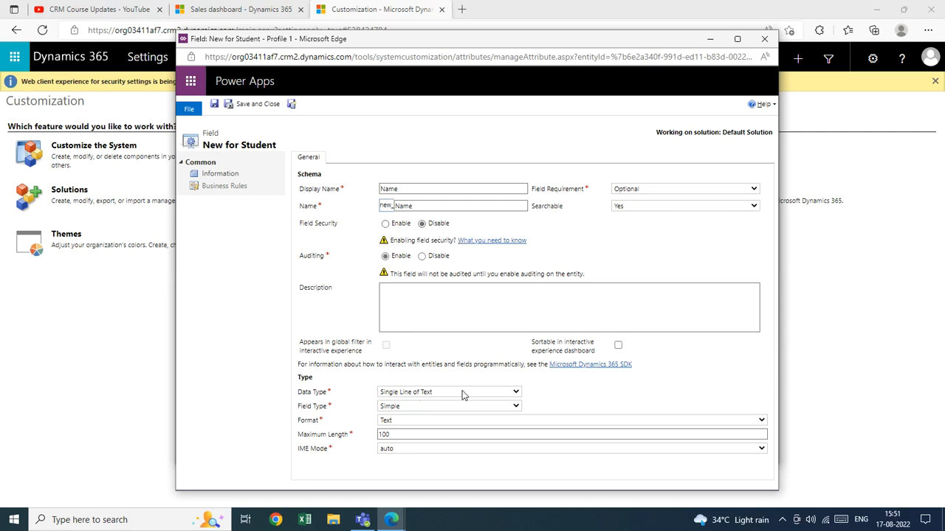
Step: Examine the data types available for the new field and recheck the Field Requirement levels
{"action": "left_click", "coordinate": [437, 392]}
{"action": "left_click", "coordinate": [436, 393]}
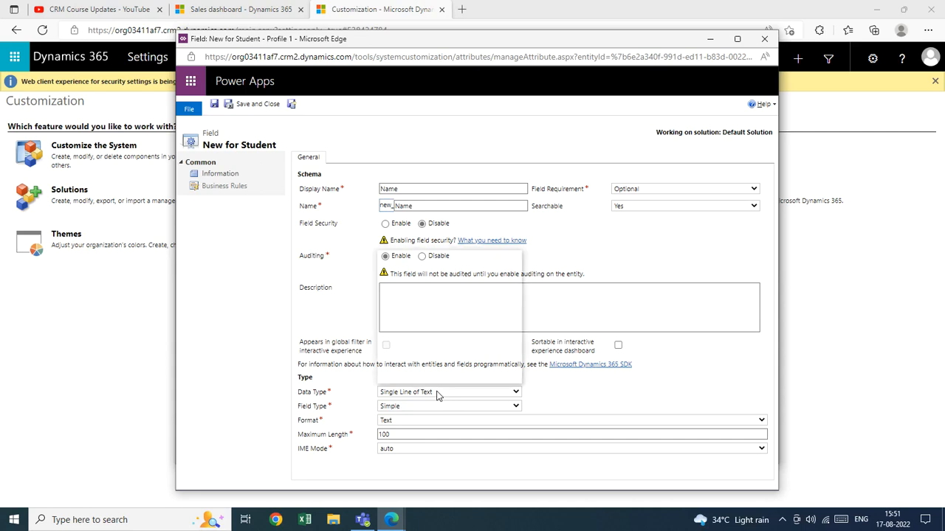
{"action": "left_click", "coordinate": [436, 396]}
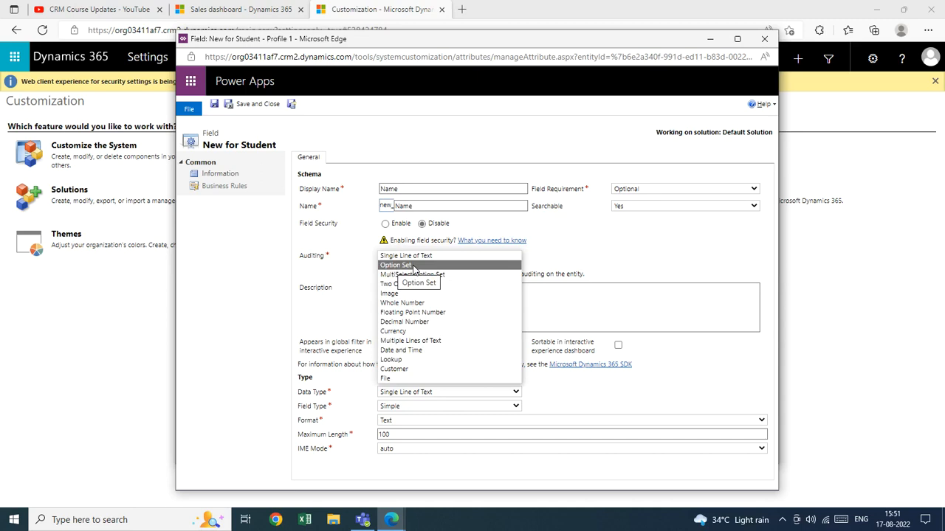
{"action": "left_click", "coordinate": [622, 191]}
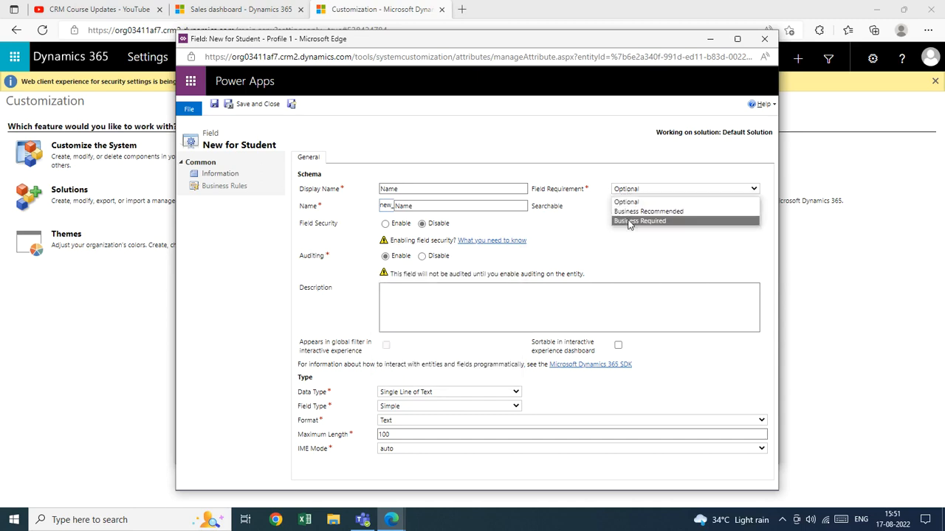
{"action": "left_click", "coordinate": [417, 399]}
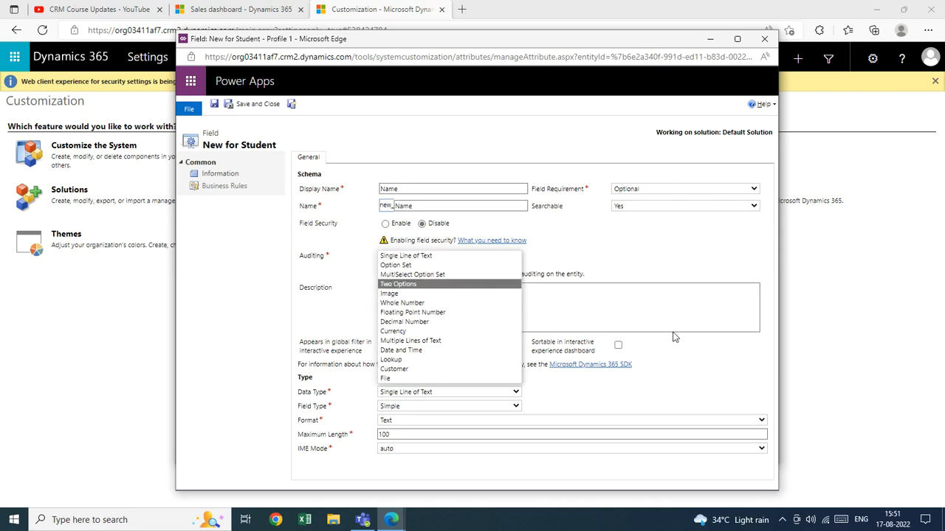
{"action": "left_click", "coordinate": [653, 362]}
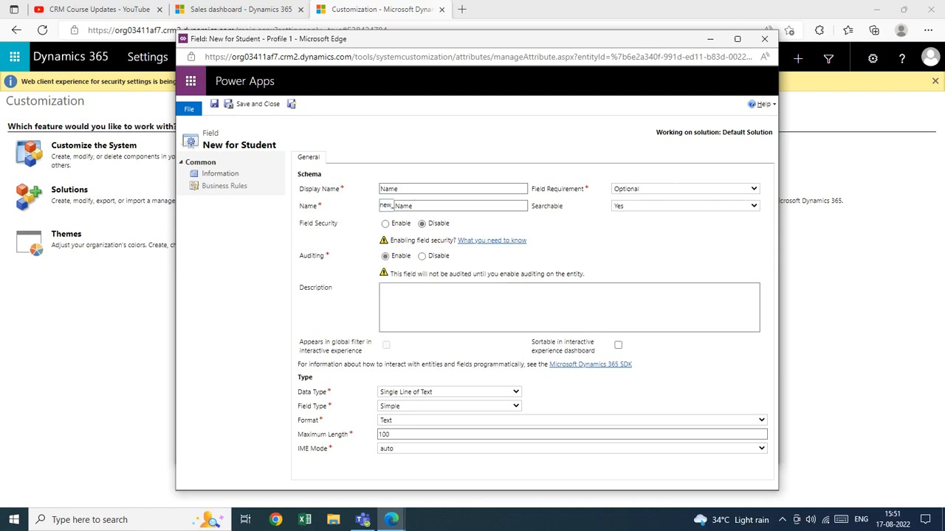
Step: Try the Currency data type with the Simple field type, and the Date and Time data type
{"action": "left_click", "coordinate": [512, 392]}
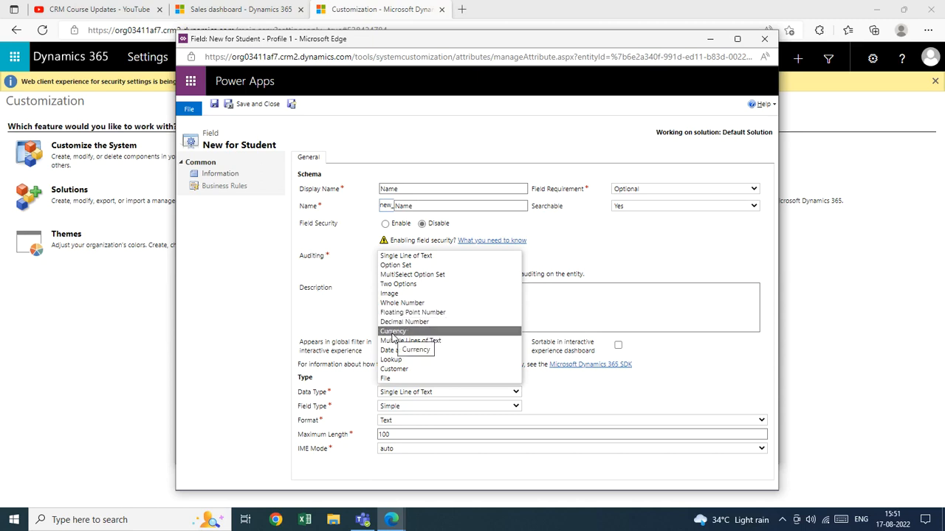
{"action": "left_click", "coordinate": [394, 332]}
{"action": "left_click", "coordinate": [426, 408]}
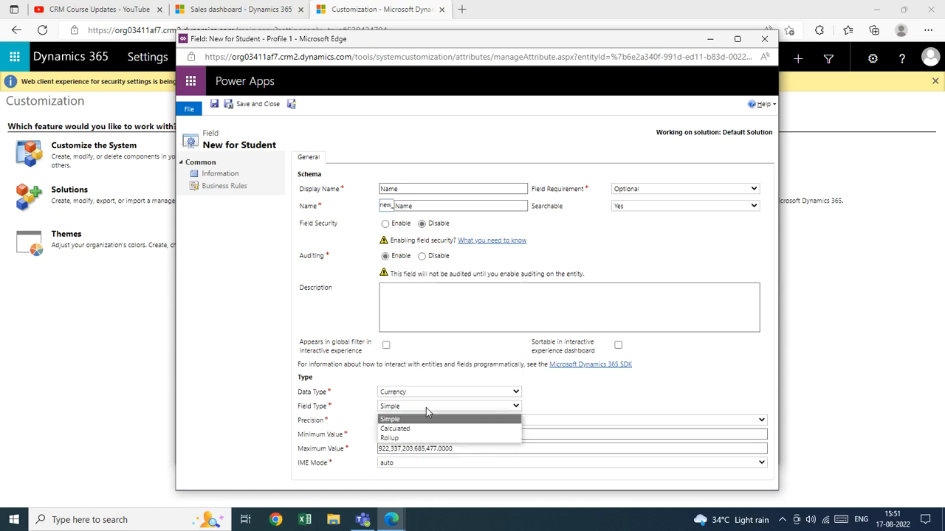
{"action": "left_click", "coordinate": [400, 420]}
{"action": "left_click", "coordinate": [421, 394]}
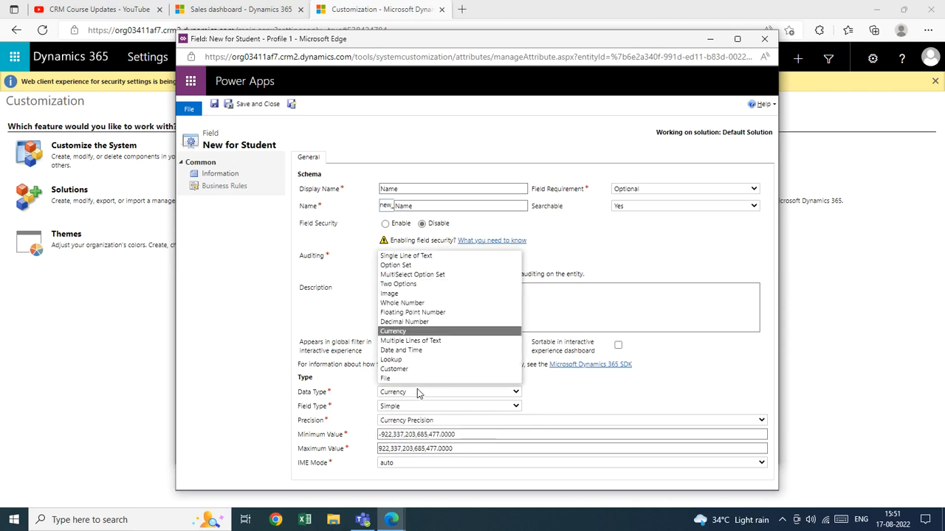
{"action": "left_click", "coordinate": [446, 350]}
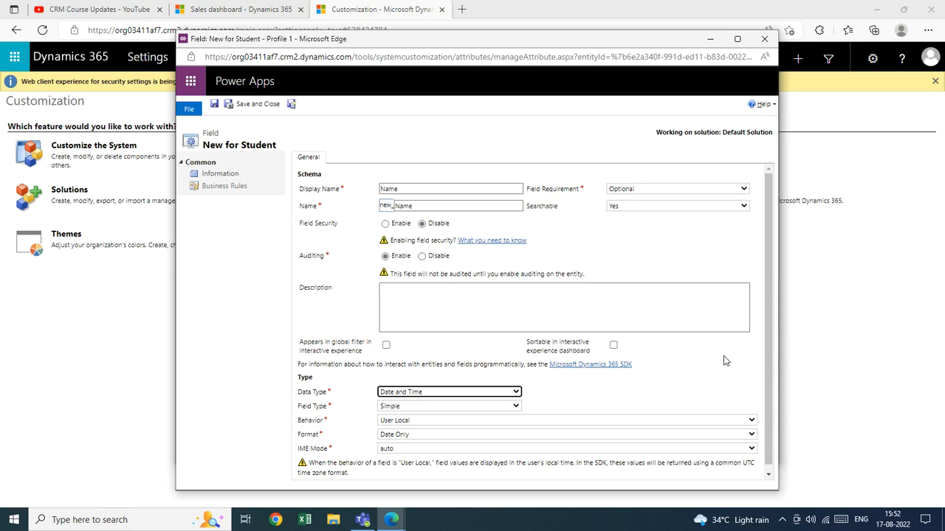
Step: Try the Lookup data type for the new field and view its selectable target record types
{"action": "left_click", "coordinate": [513, 394]}
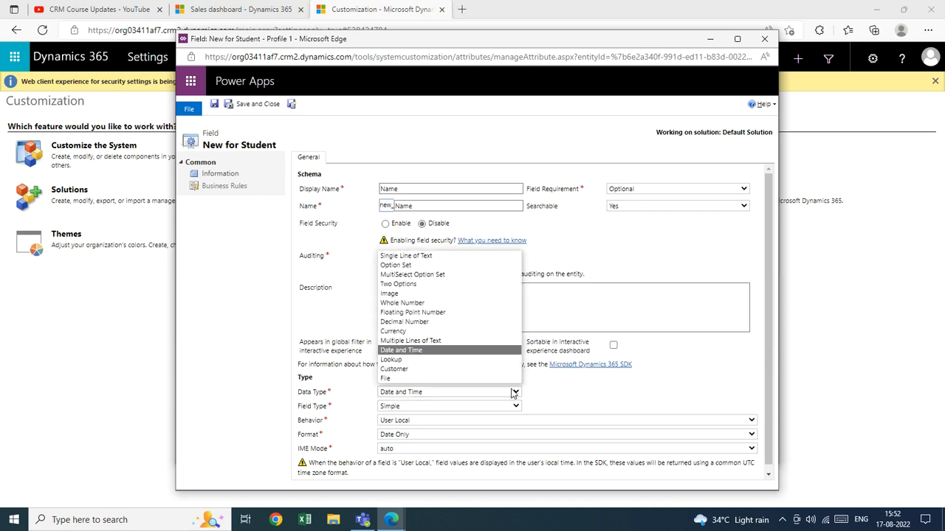
{"action": "left_click", "coordinate": [417, 360]}
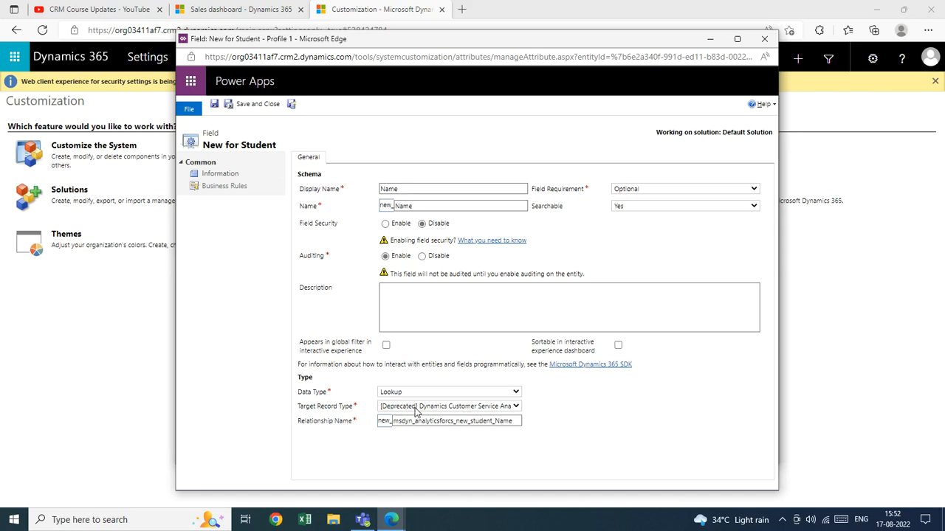
{"action": "left_click", "coordinate": [515, 407]}
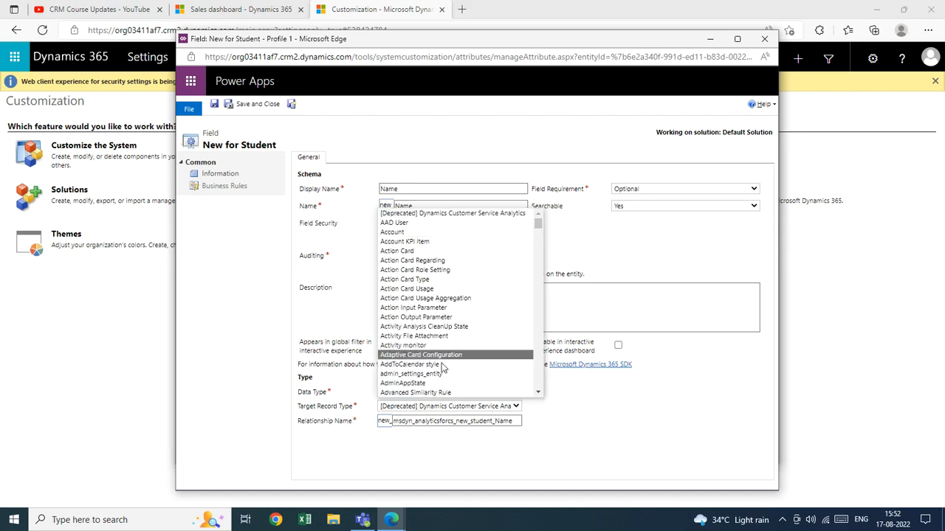
{"action": "left_click", "coordinate": [583, 411]}
{"action": "left_click", "coordinate": [253, 107]}
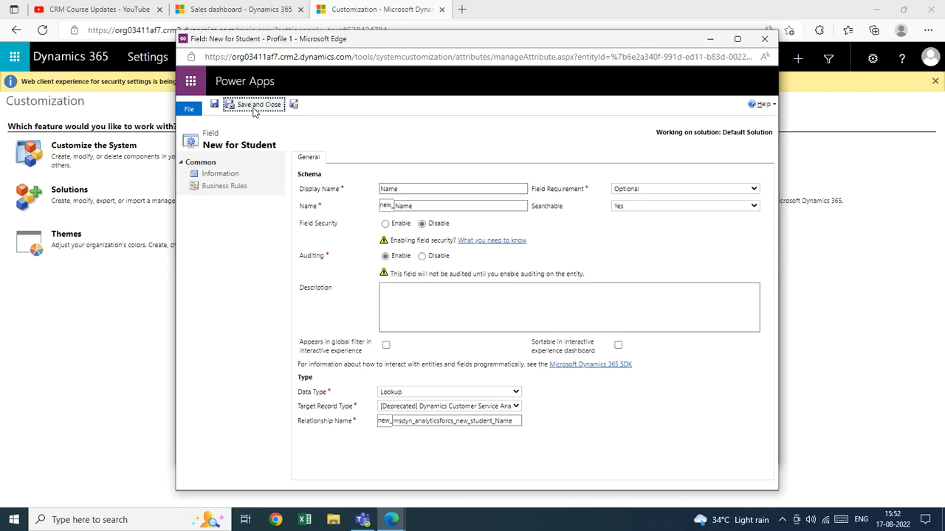
Step: Try the Customer and File data types for the new field
{"action": "left_click", "coordinate": [515, 393]}
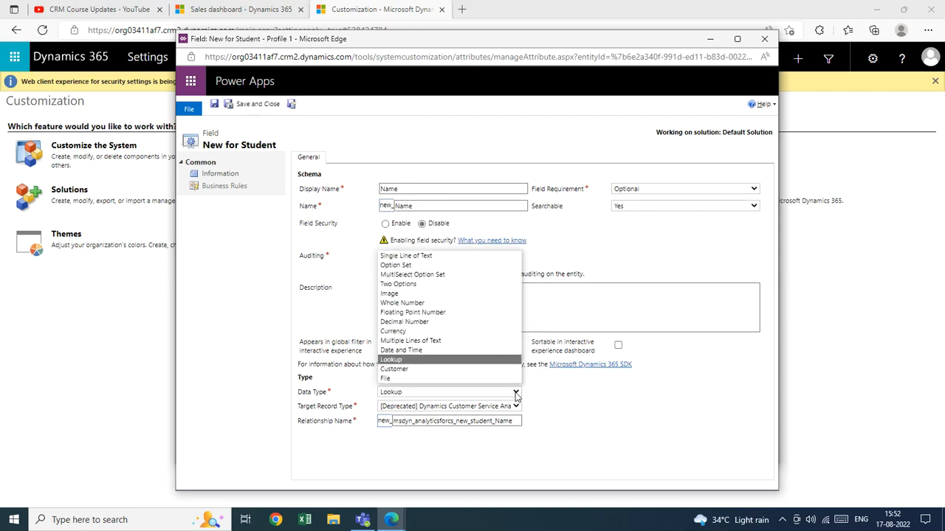
{"action": "left_click", "coordinate": [405, 370]}
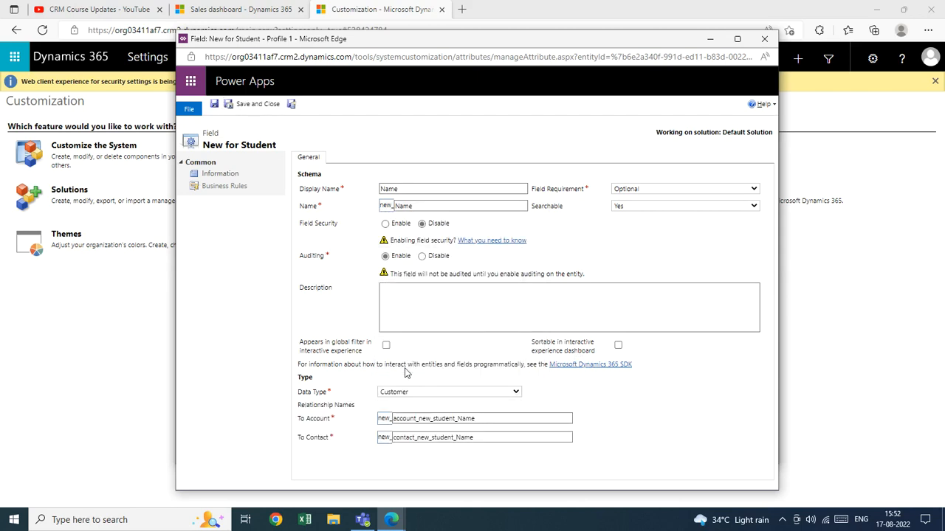
{"action": "left_click", "coordinate": [515, 395]}
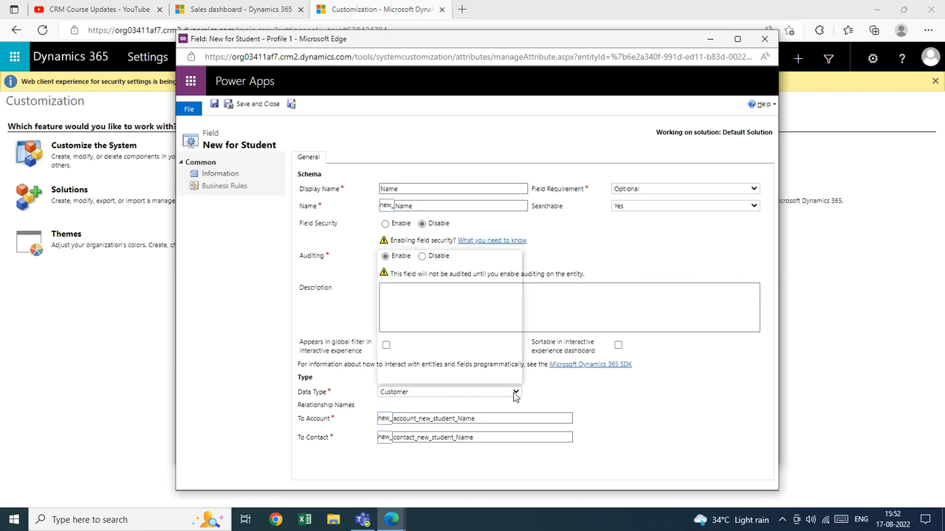
{"action": "left_click", "coordinate": [509, 380]}
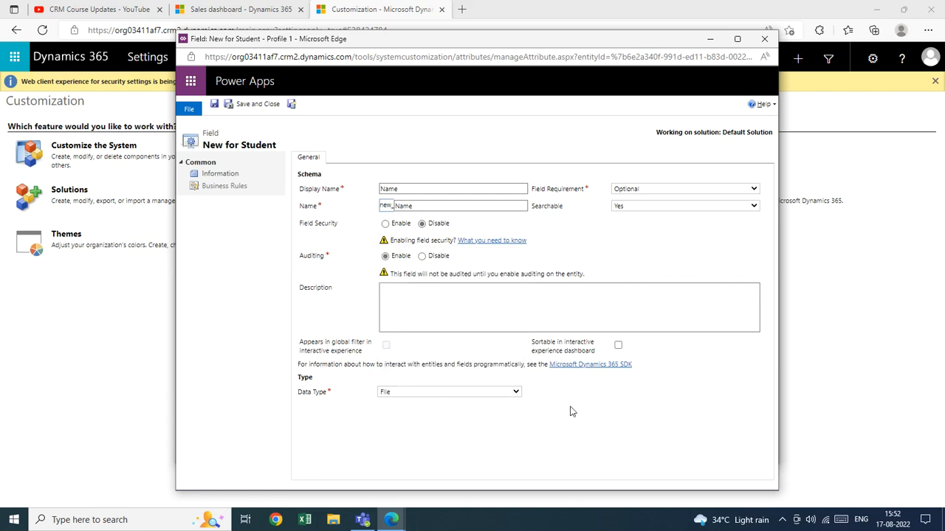
Step: Set the new field's data type to Single Line of Text
{"action": "left_click", "coordinate": [519, 398]}
{"action": "left_click", "coordinate": [400, 256]}
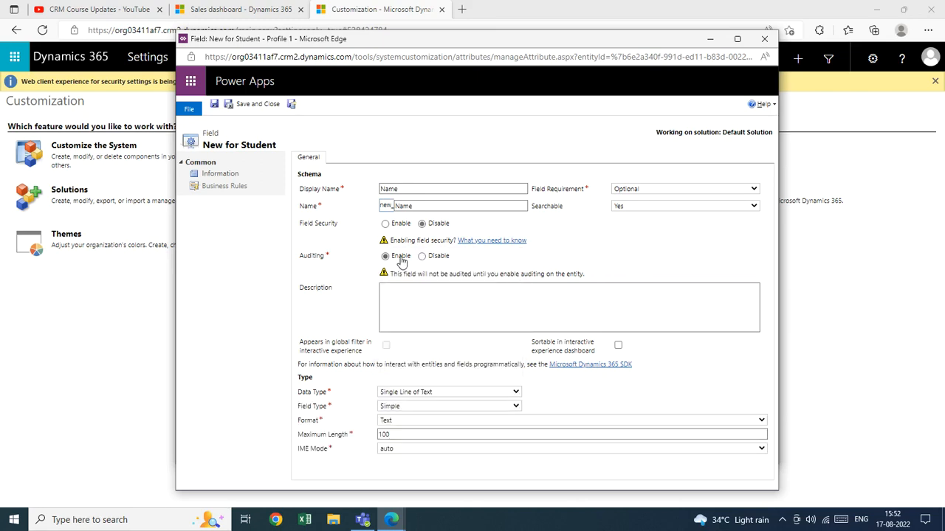
Step: Try the Calculated field type and open its calculation editor, and return the field type to Simple
{"action": "left_click", "coordinate": [420, 408]}
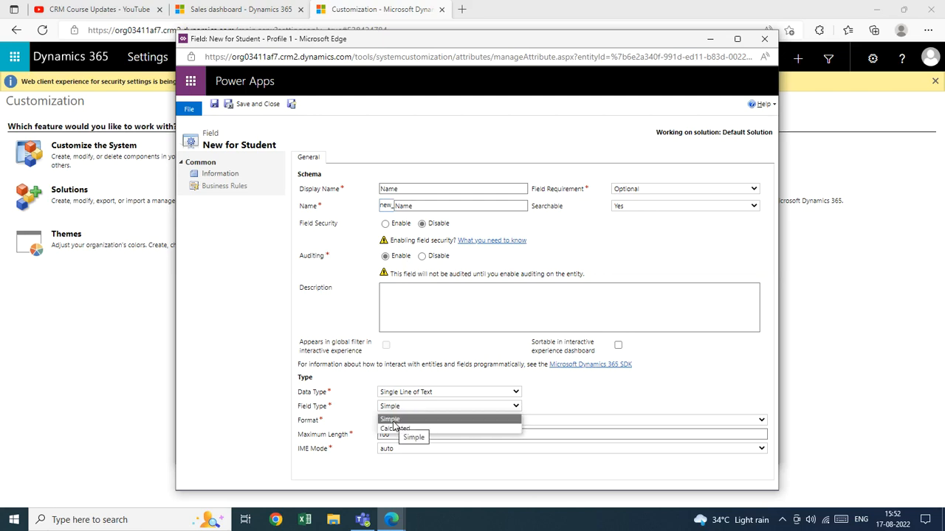
{"action": "left_click", "coordinate": [394, 429]}
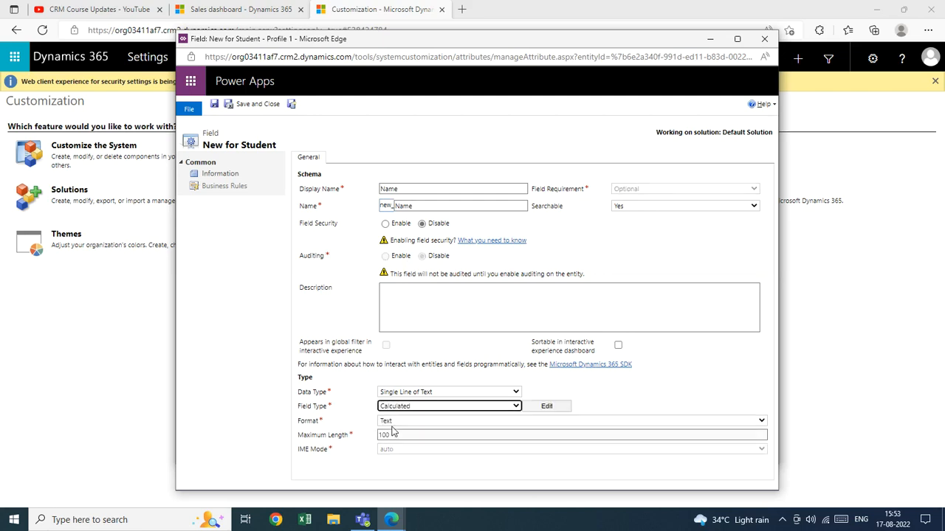
{"action": "left_click", "coordinate": [552, 406]}
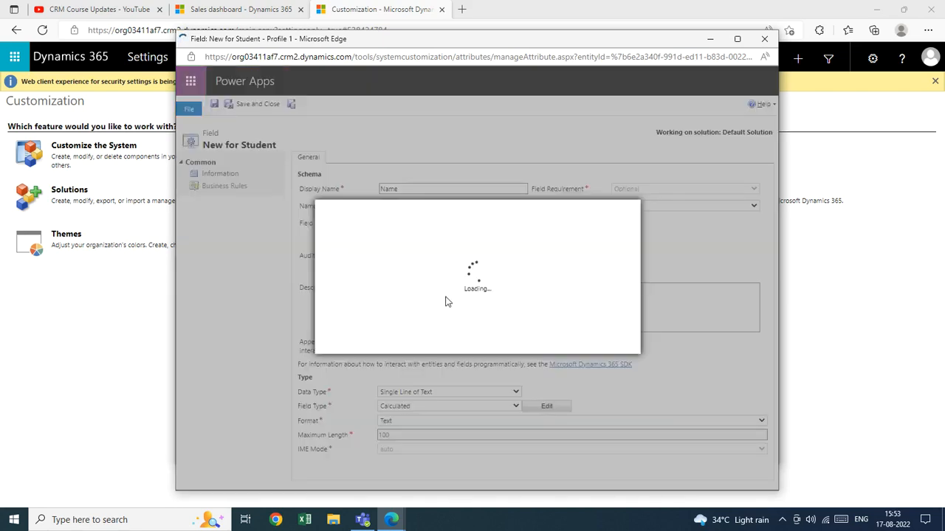
{"action": "left_click", "coordinate": [598, 341]}
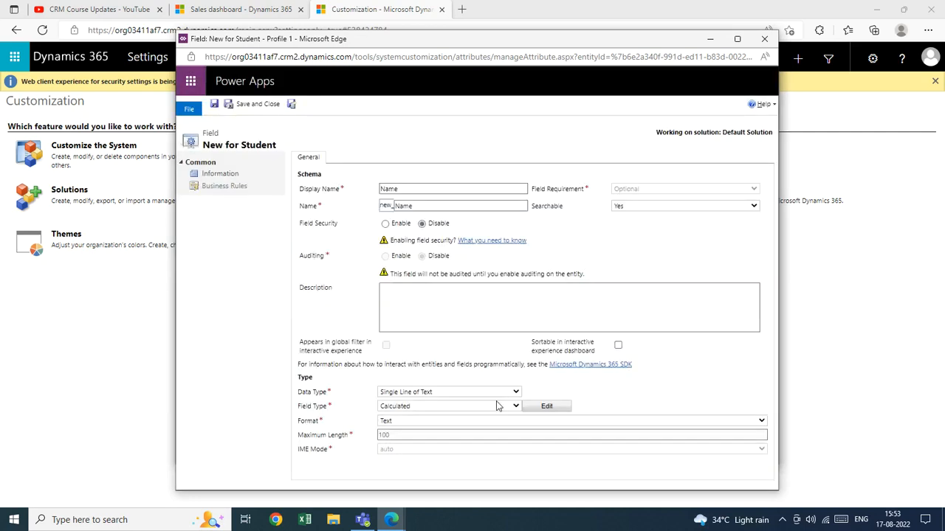
{"action": "left_click", "coordinate": [515, 406]}
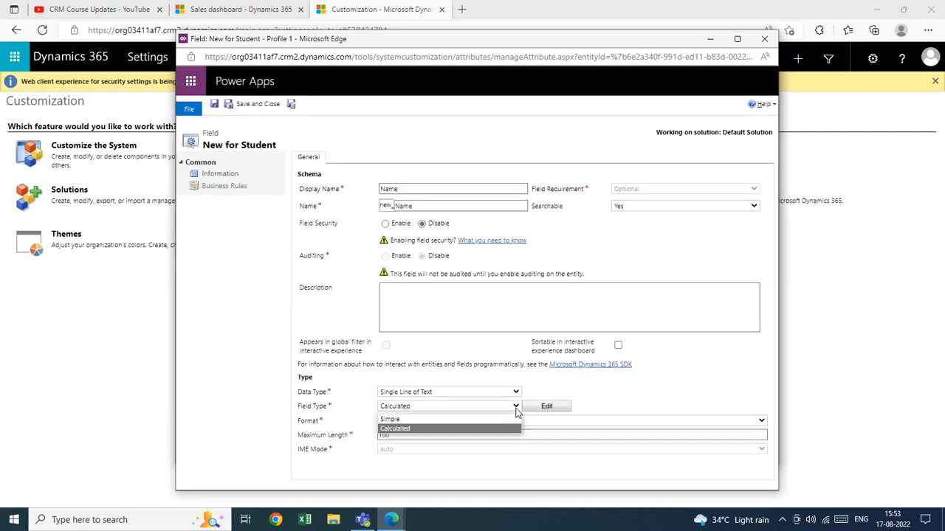
{"action": "left_click", "coordinate": [443, 419]}
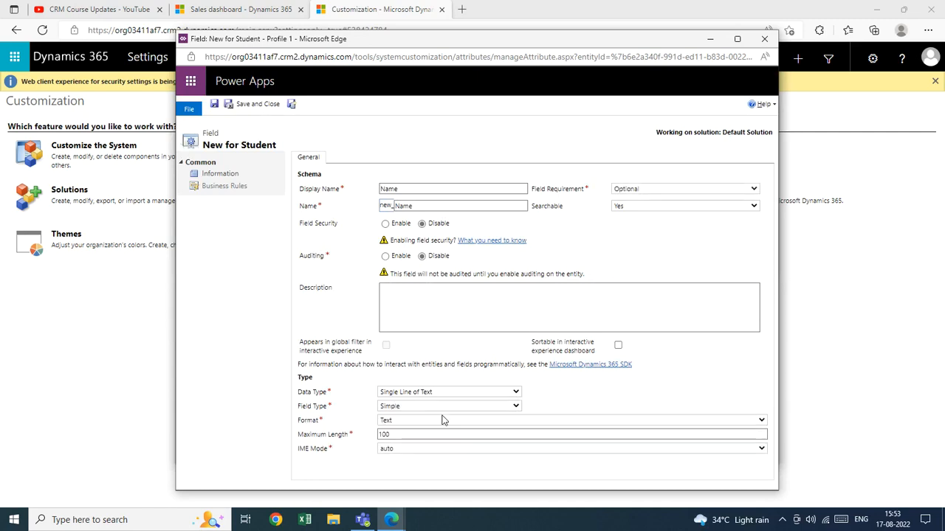
Step: Set the single-line text field's format to Email
{"action": "left_click", "coordinate": [443, 420]}
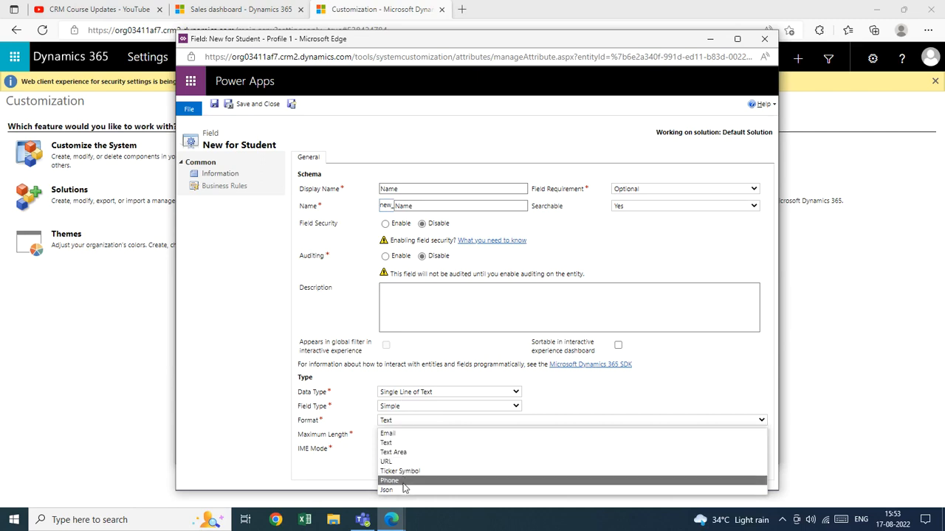
{"action": "left_click", "coordinate": [413, 436]}
{"action": "left_click", "coordinate": [580, 402]}
Step: Change the new field's display name to Email
{"action": "left_click", "coordinate": [423, 188]}
{"action": "double_click", "coordinate": [422, 189]}
{"action": "type", "text": "Email"}
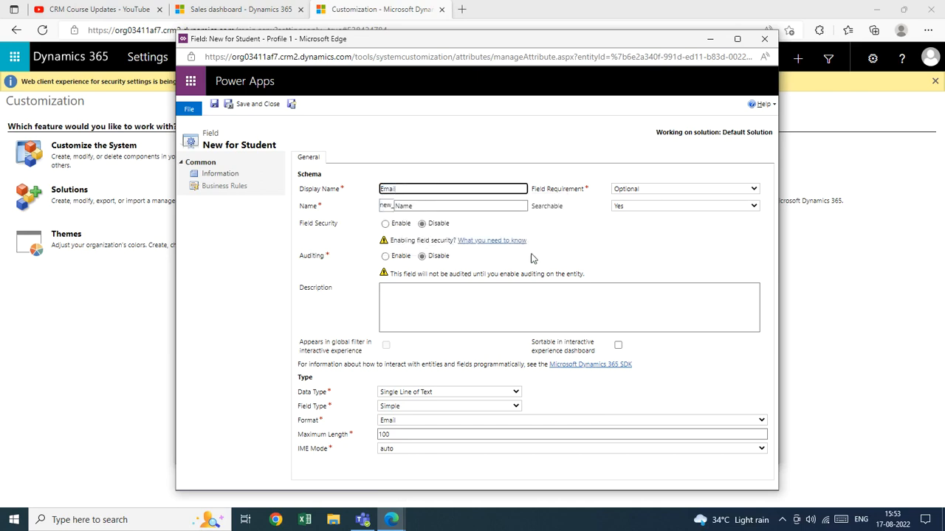
{"action": "left_click", "coordinate": [628, 258]}
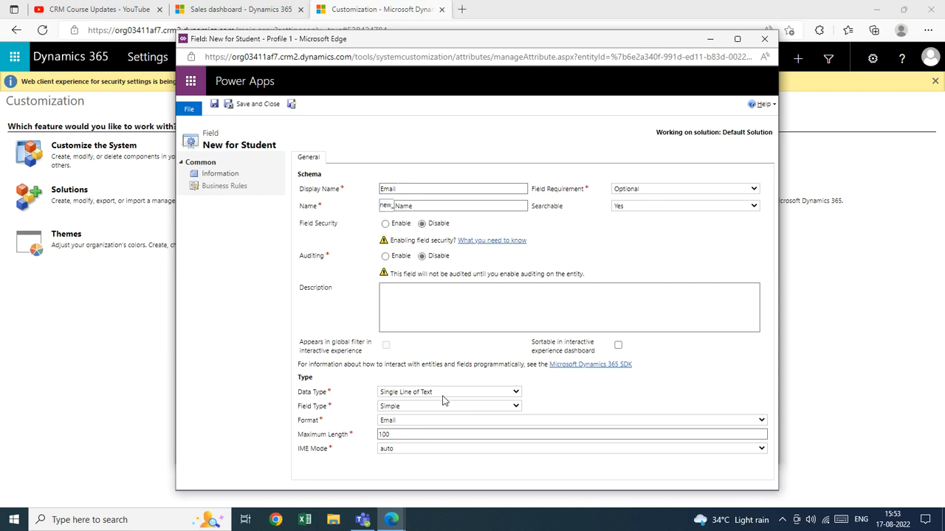
Step: Try to save and close the field under the display name Email
{"action": "left_click", "coordinate": [417, 421]}
{"action": "left_click", "coordinate": [417, 420]}
{"action": "left_click", "coordinate": [393, 436]}
{"action": "key", "text": "BackSpace"}
{"action": "key", "text": "BackSpace"}
{"action": "key", "text": "BackSpace"}
{"action": "key", "text": "BackSpace"}
{"action": "left_click", "coordinate": [247, 107]}
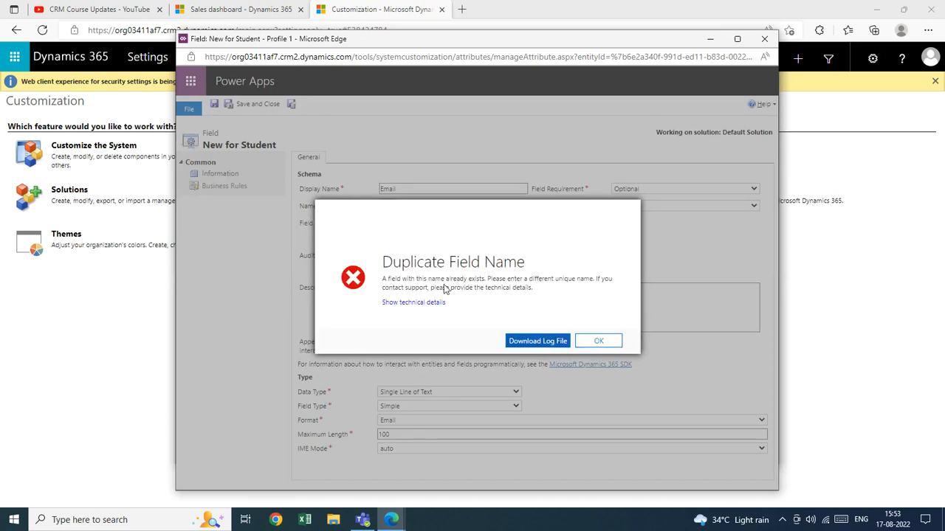
{"action": "left_click", "coordinate": [613, 347]}
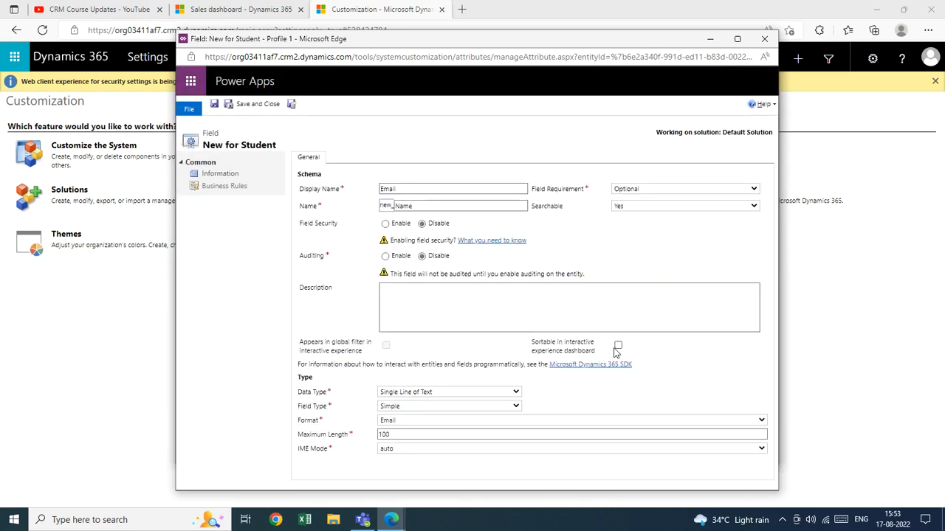
Step: Replace the new field's display name with "Student Hame"
{"action": "key", "text": "BackSpace"}
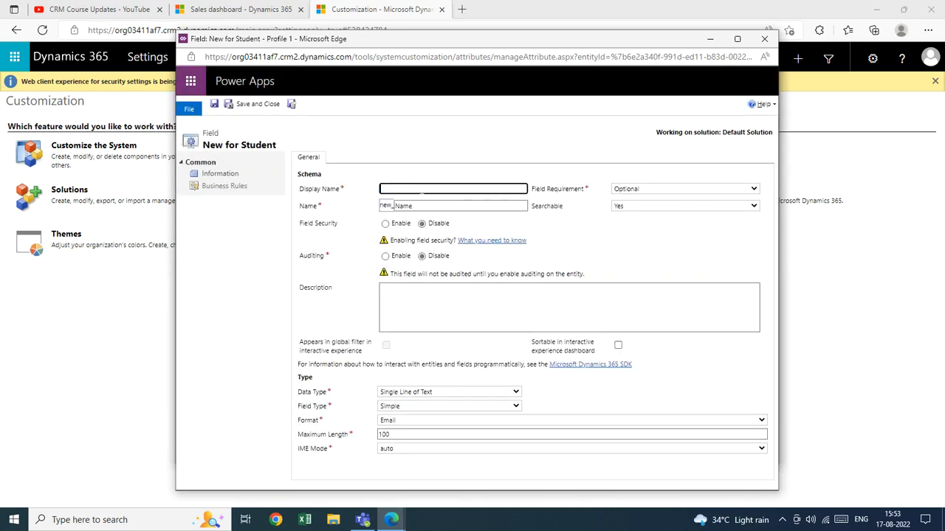
{"action": "type", "text": "T"}
{"action": "key", "text": "BackSpace"}
{"action": "type", "text": "Student Hame"}
Step: Change the schema name after the new_ prefix to "Student Name" and try to save and close the field
{"action": "left_click", "coordinate": [394, 206]}
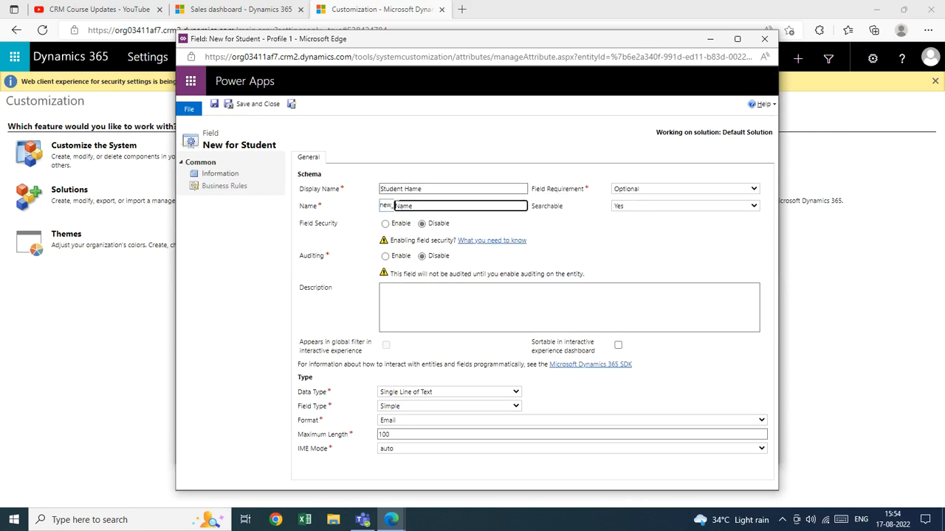
{"action": "type", "text": "Student"}
{"action": "left_click", "coordinate": [268, 107]}
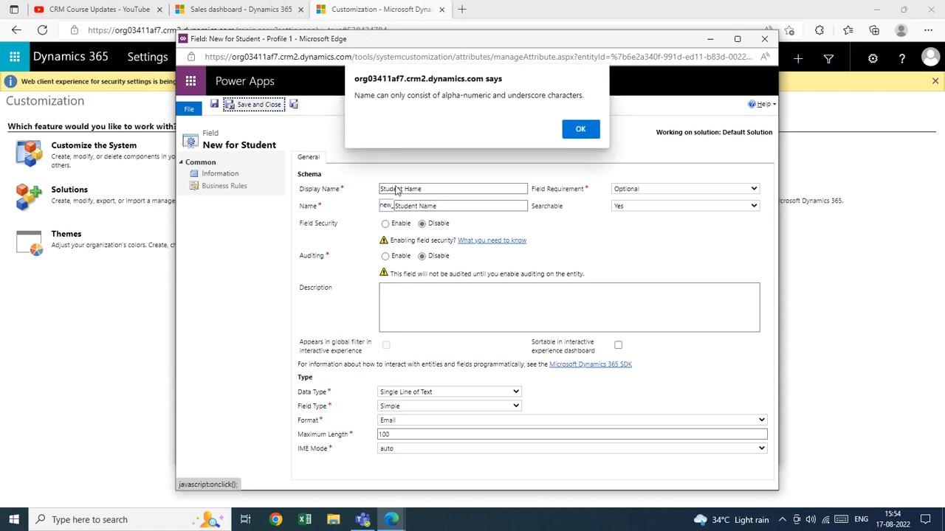
{"action": "left_click", "coordinate": [582, 135]}
{"action": "left_click", "coordinate": [426, 205]}
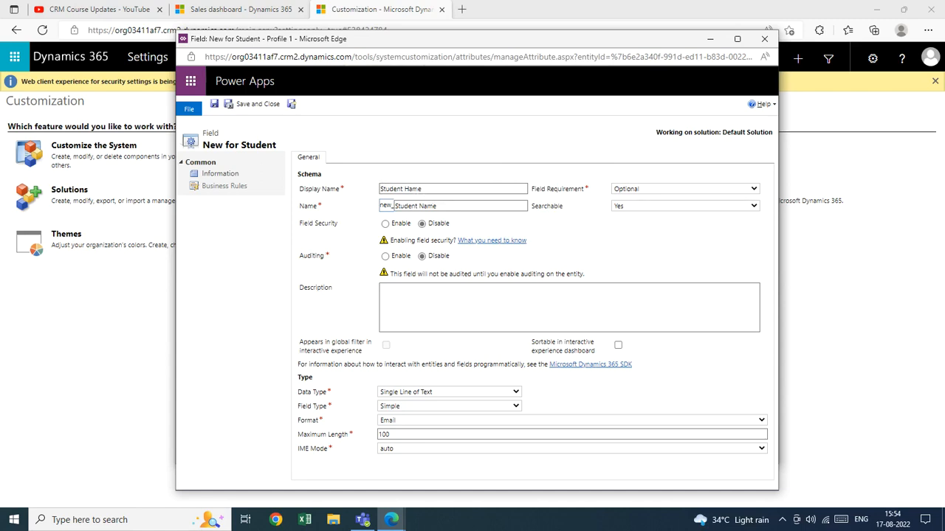
{"action": "left_click", "coordinate": [397, 206]}
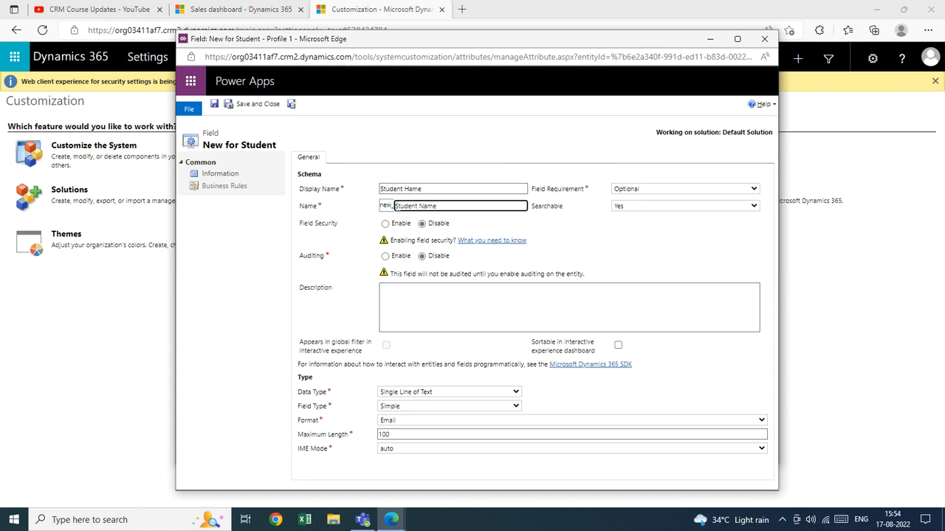
Step: Correct the misspelled display name to "Student Name"
{"action": "left_click", "coordinate": [404, 189]}
{"action": "key", "text": "BackSpace"}
{"action": "type", "text": "N"}
{"action": "key", "text": "Tab"}
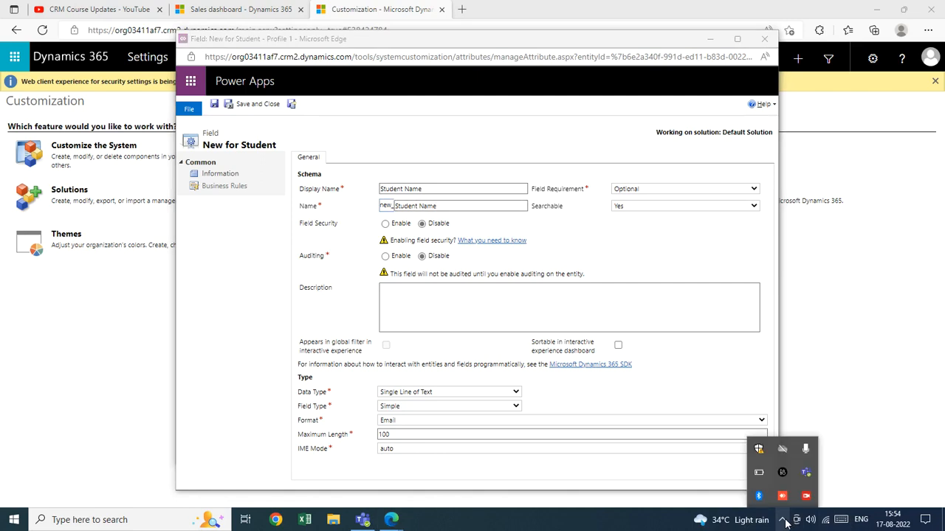
{"action": "left_click", "coordinate": [807, 496]}
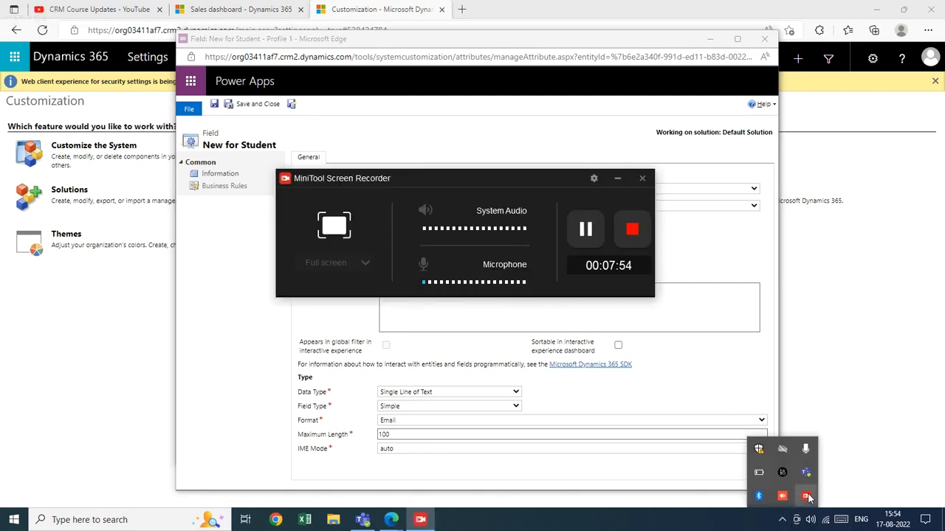